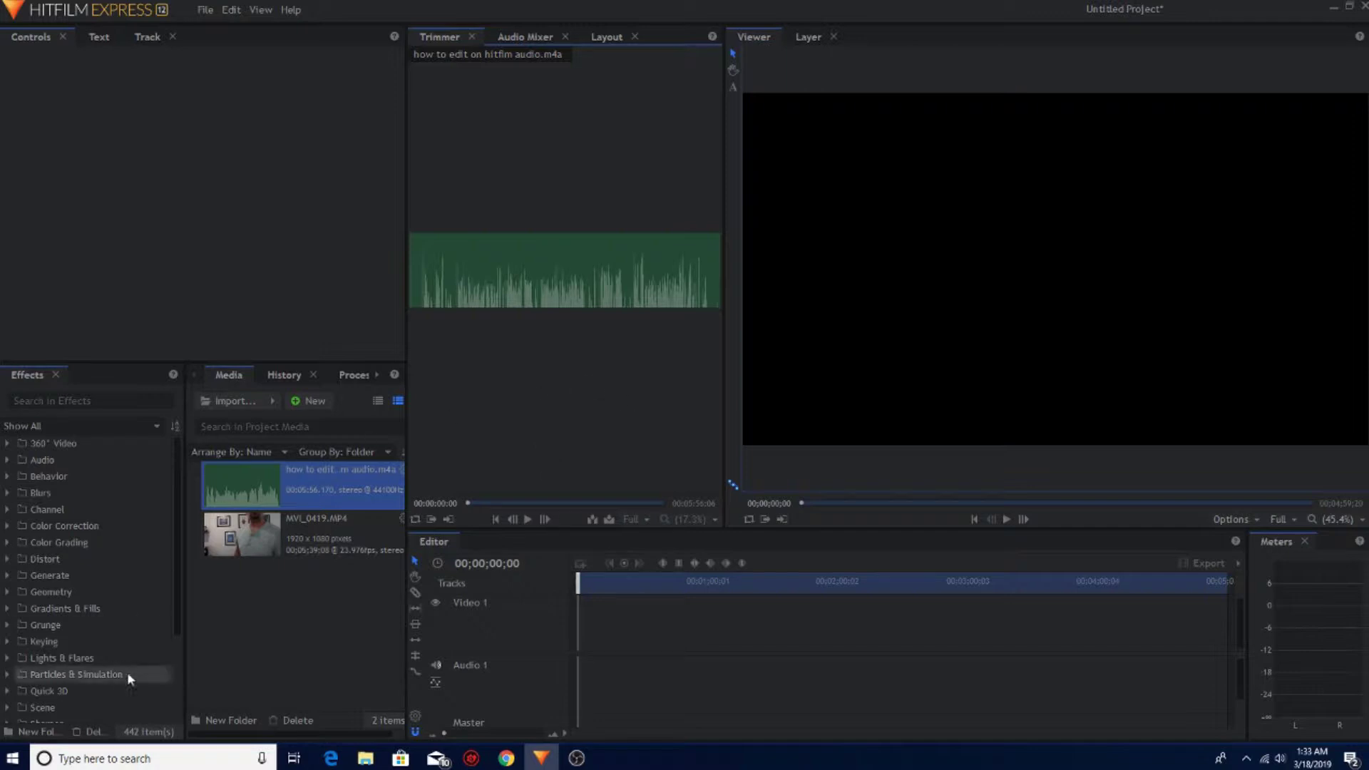
Merge the recorded audio with MVI_0419.MP4 via Merge Audio/Video and drop the result at the timeline start.
click(321, 535)
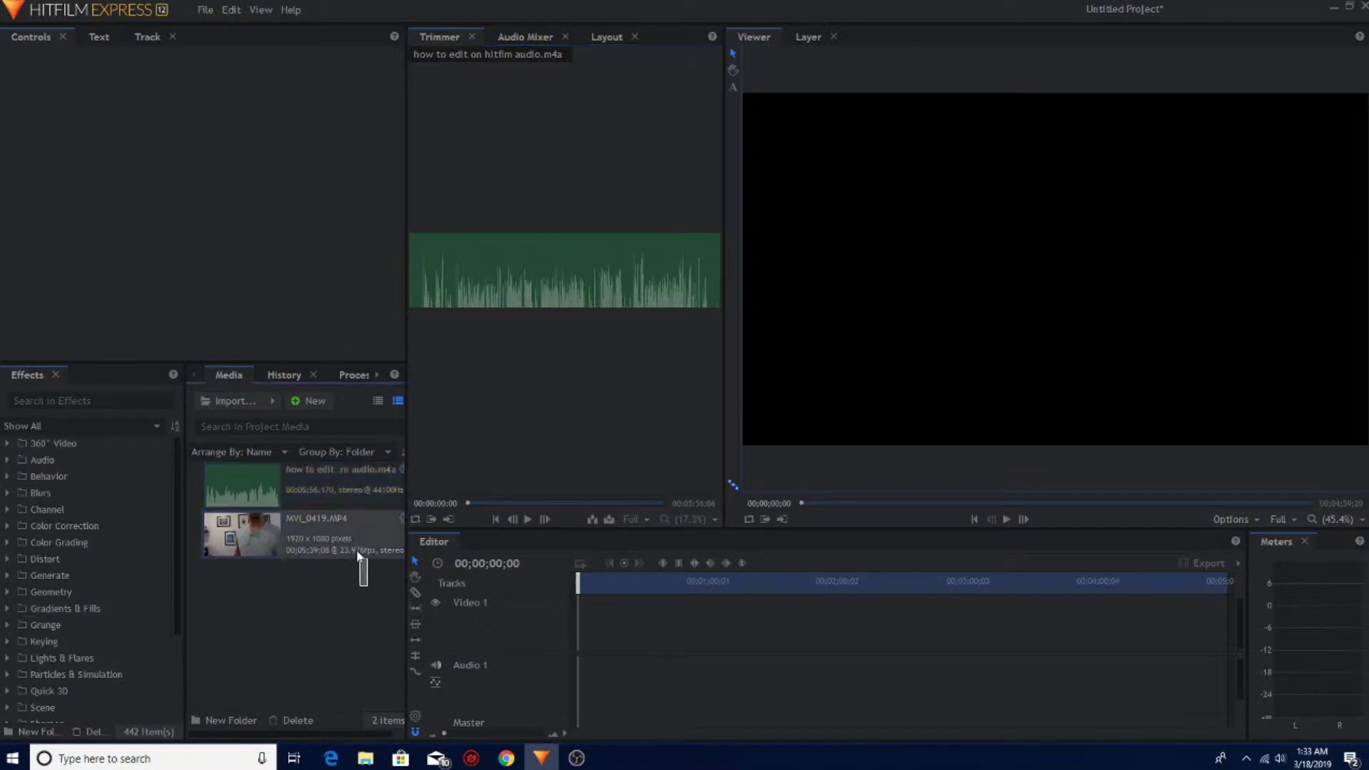
drag(353, 584, 337, 492)
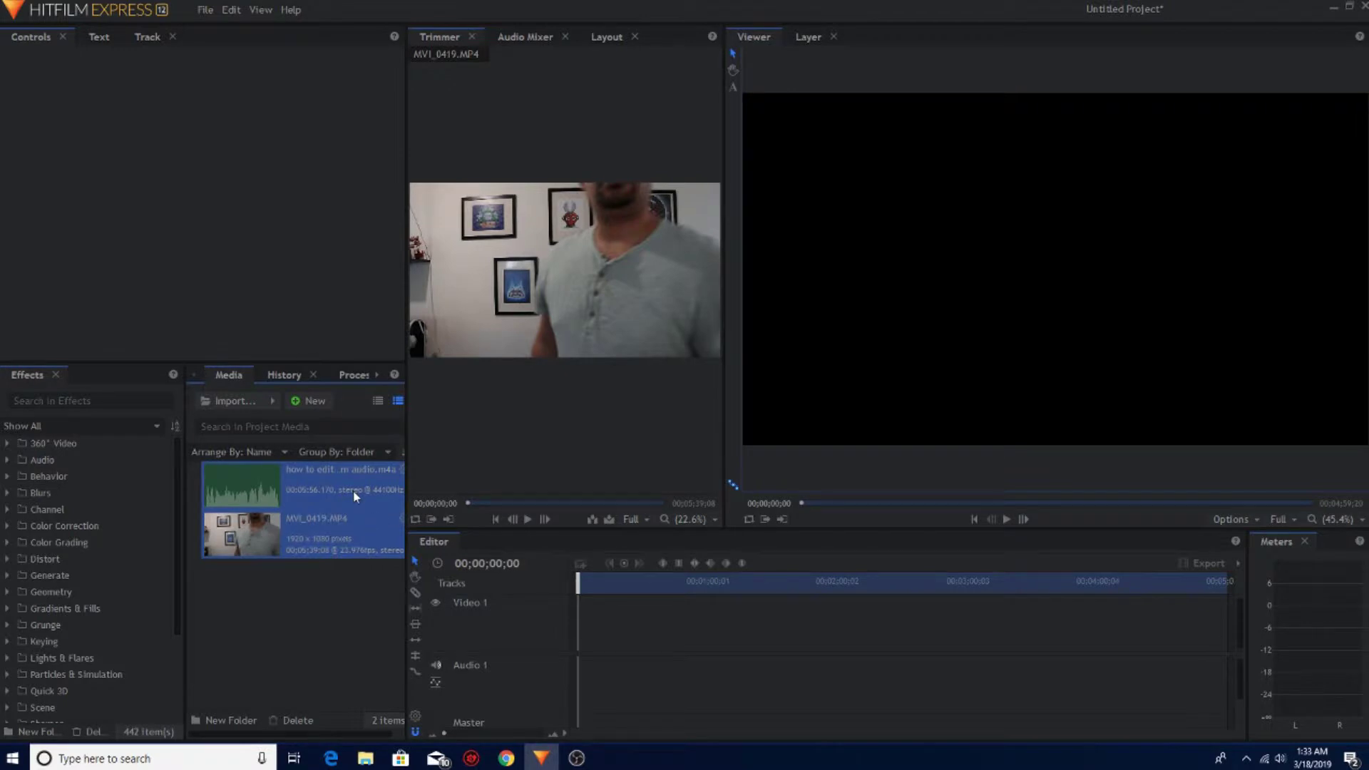
right_click(355, 496)
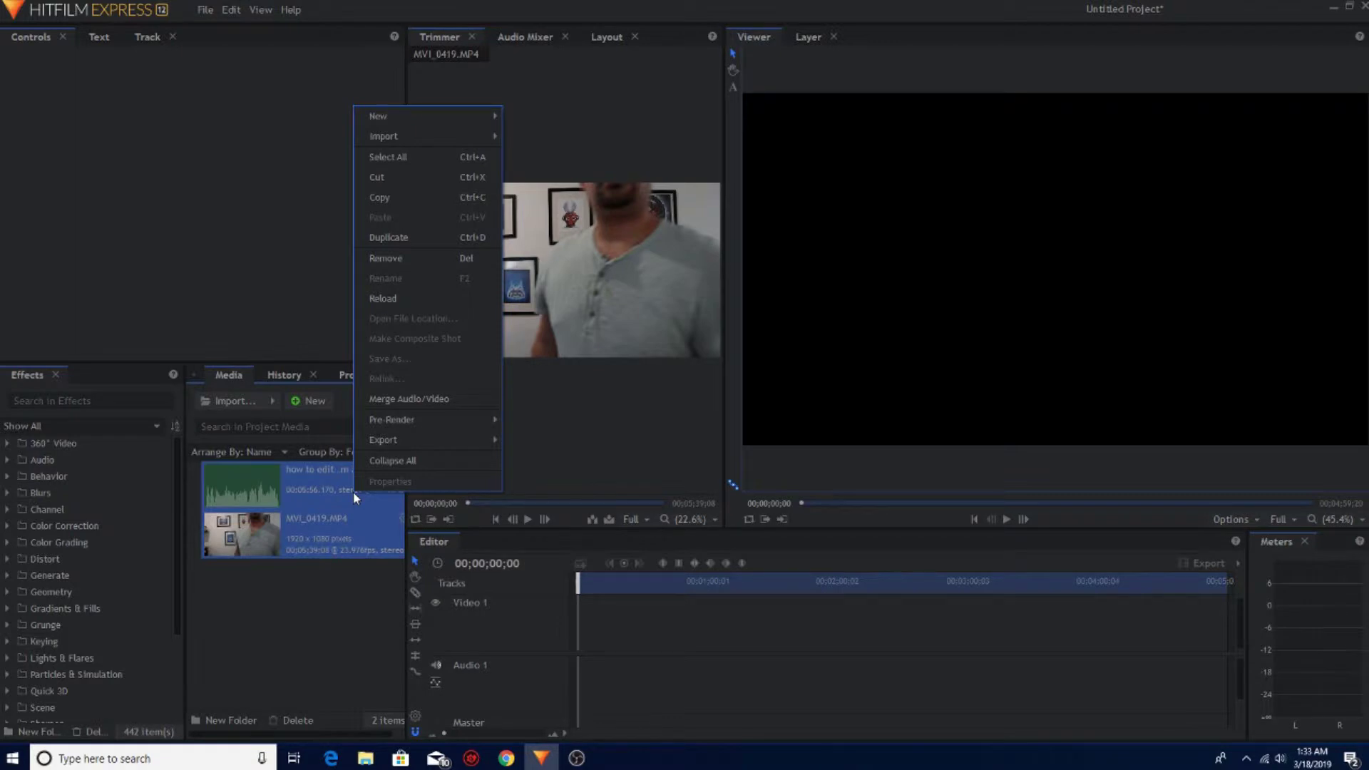
click(483, 397)
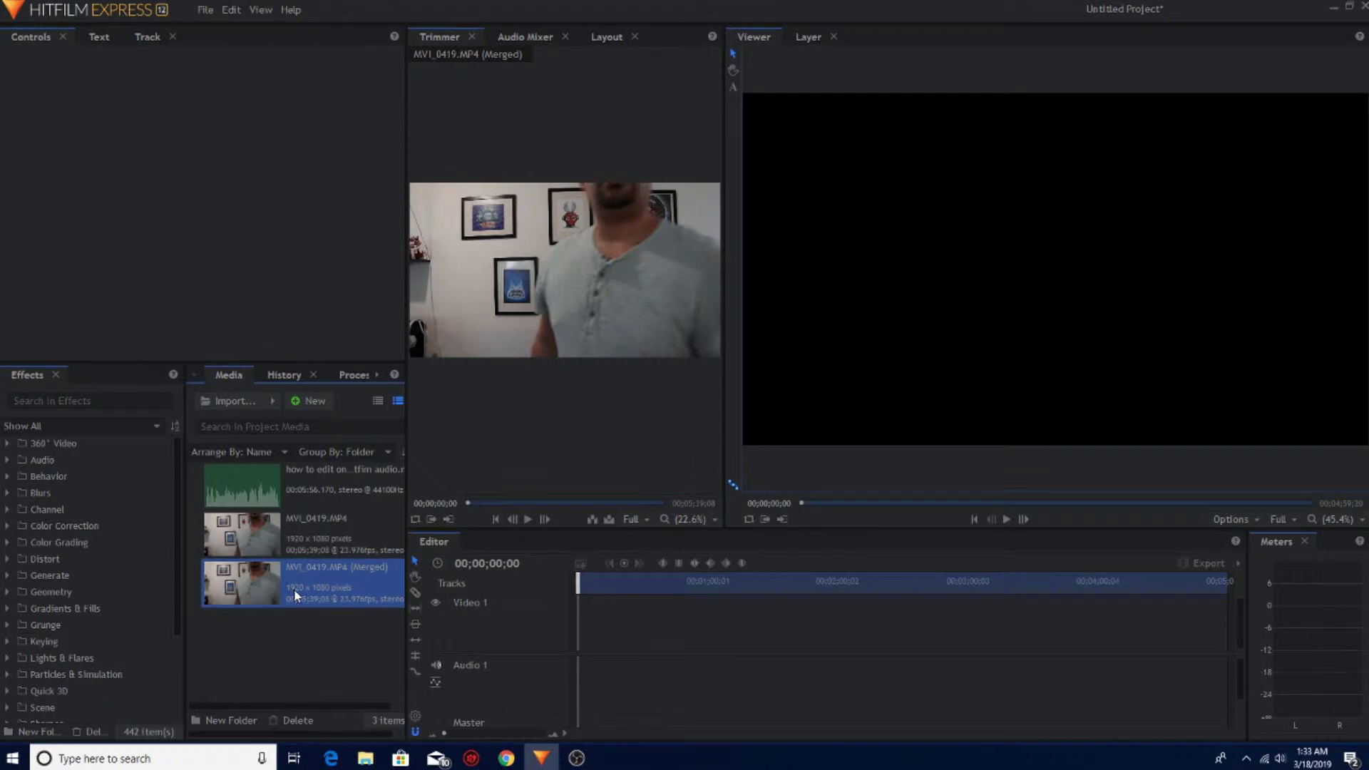
drag(233, 589, 577, 625)
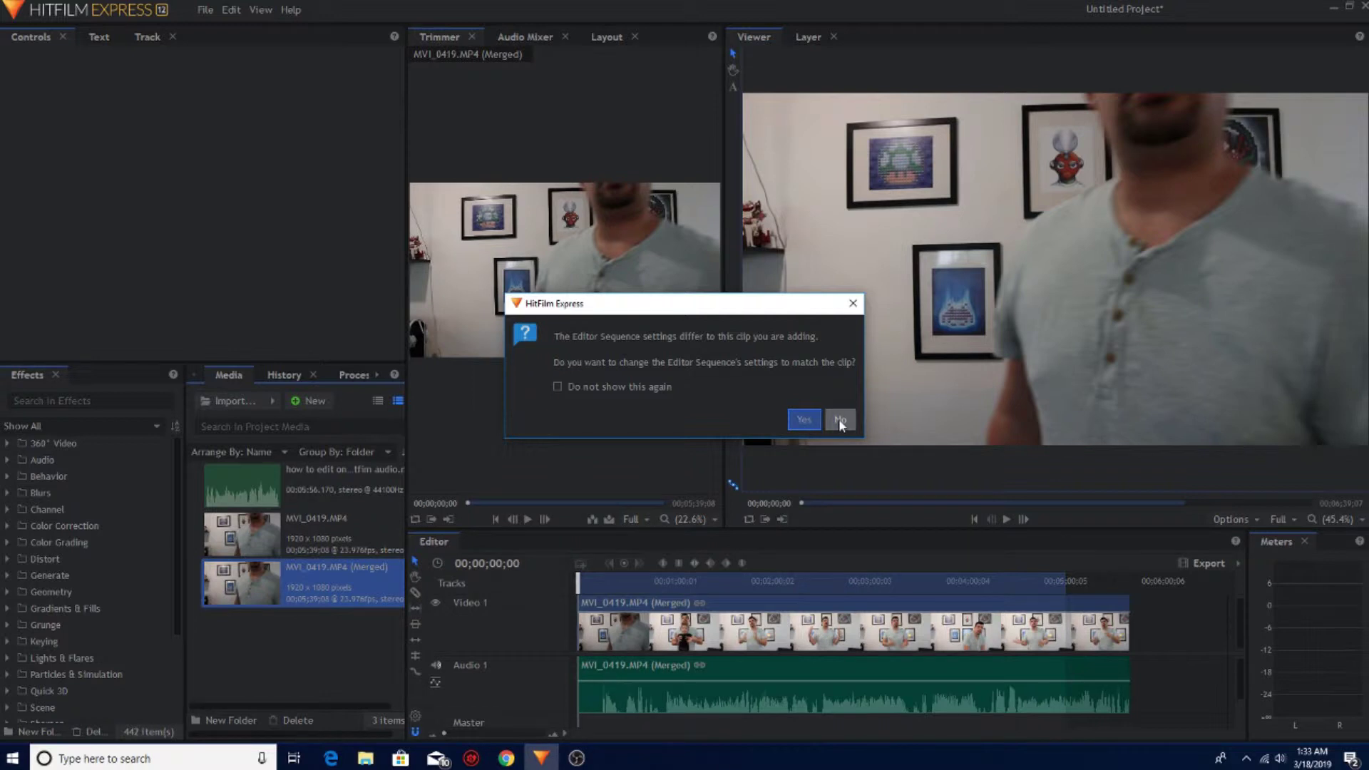
Keep the existing sequence settings, play the merged clip, skip ahead and play again.
click(839, 419)
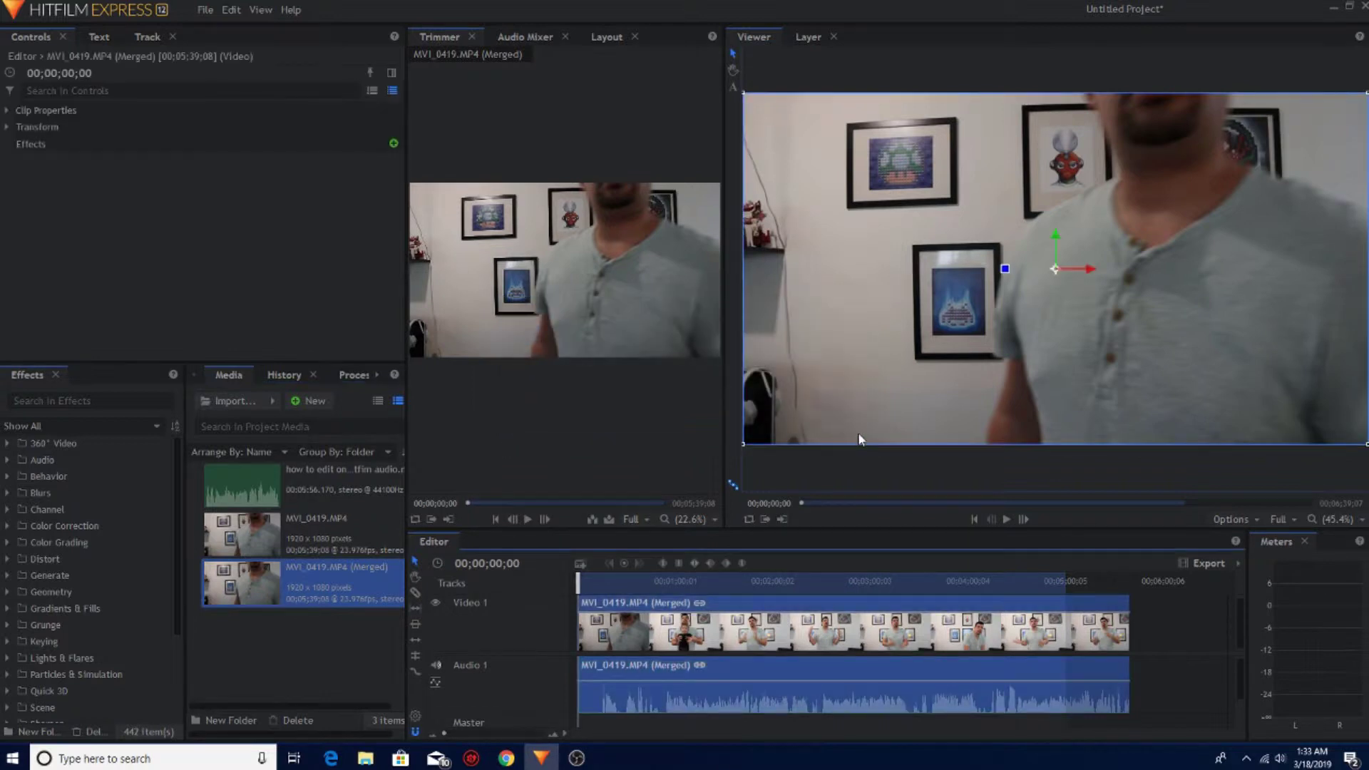
click(1004, 520)
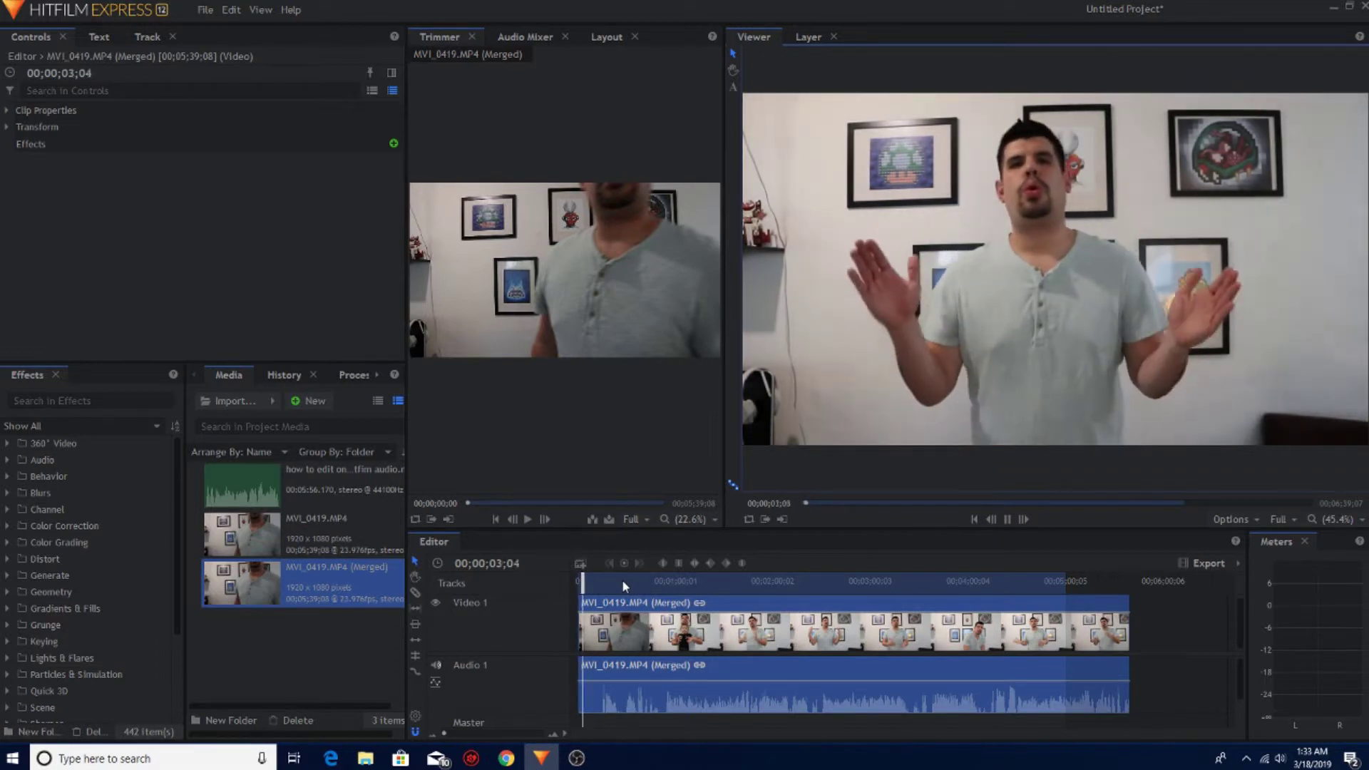
click(663, 581)
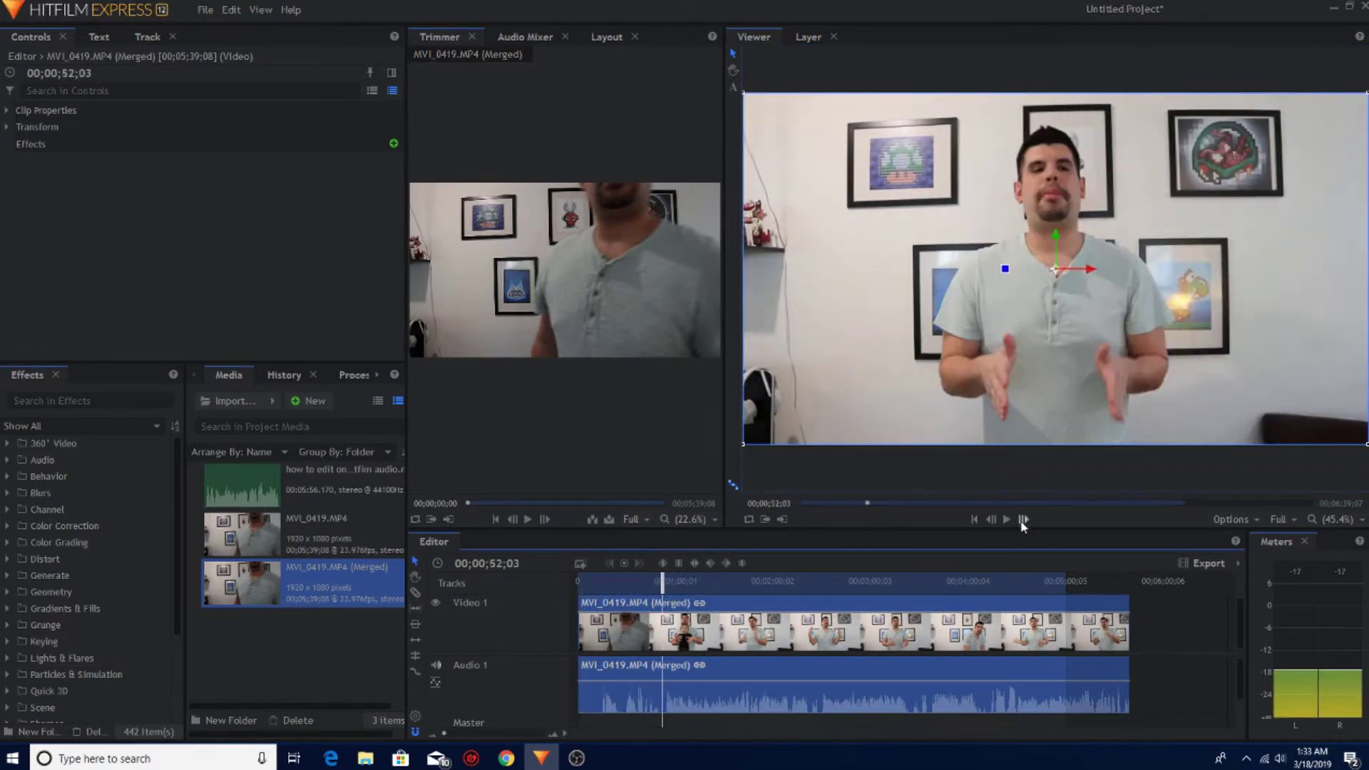
click(1006, 519)
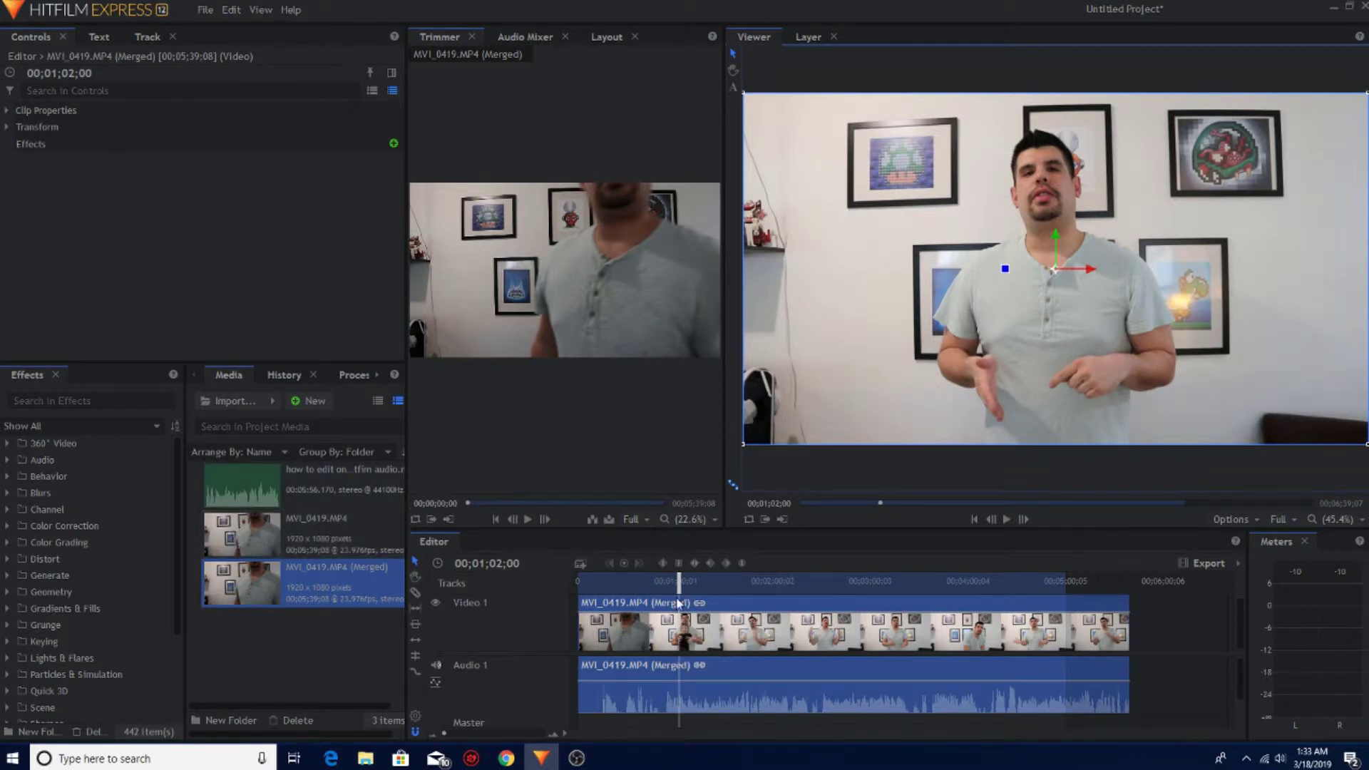
right_click(606, 626)
Delete the merged clip, place the original MVI_0419.MP4 on Video 1, then play and pause it.
click(646, 552)
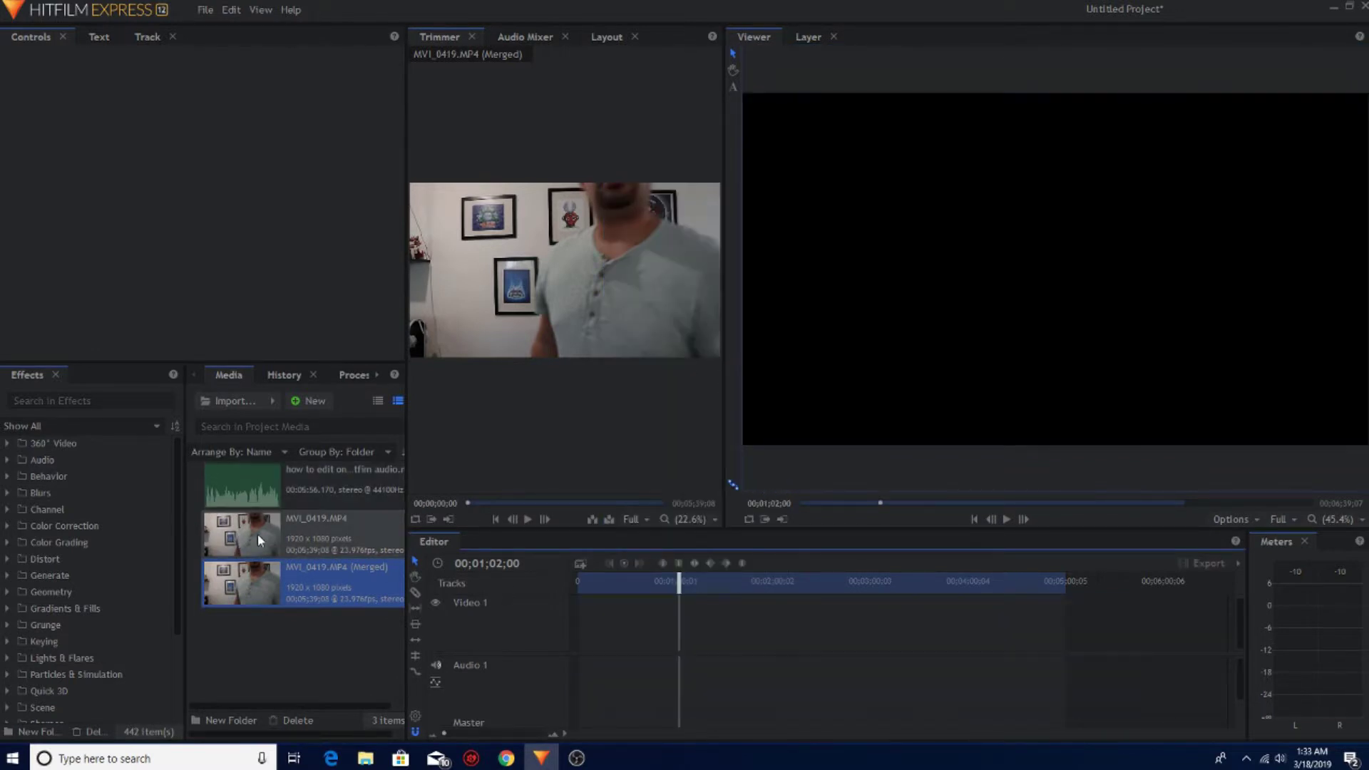
drag(257, 534, 583, 625)
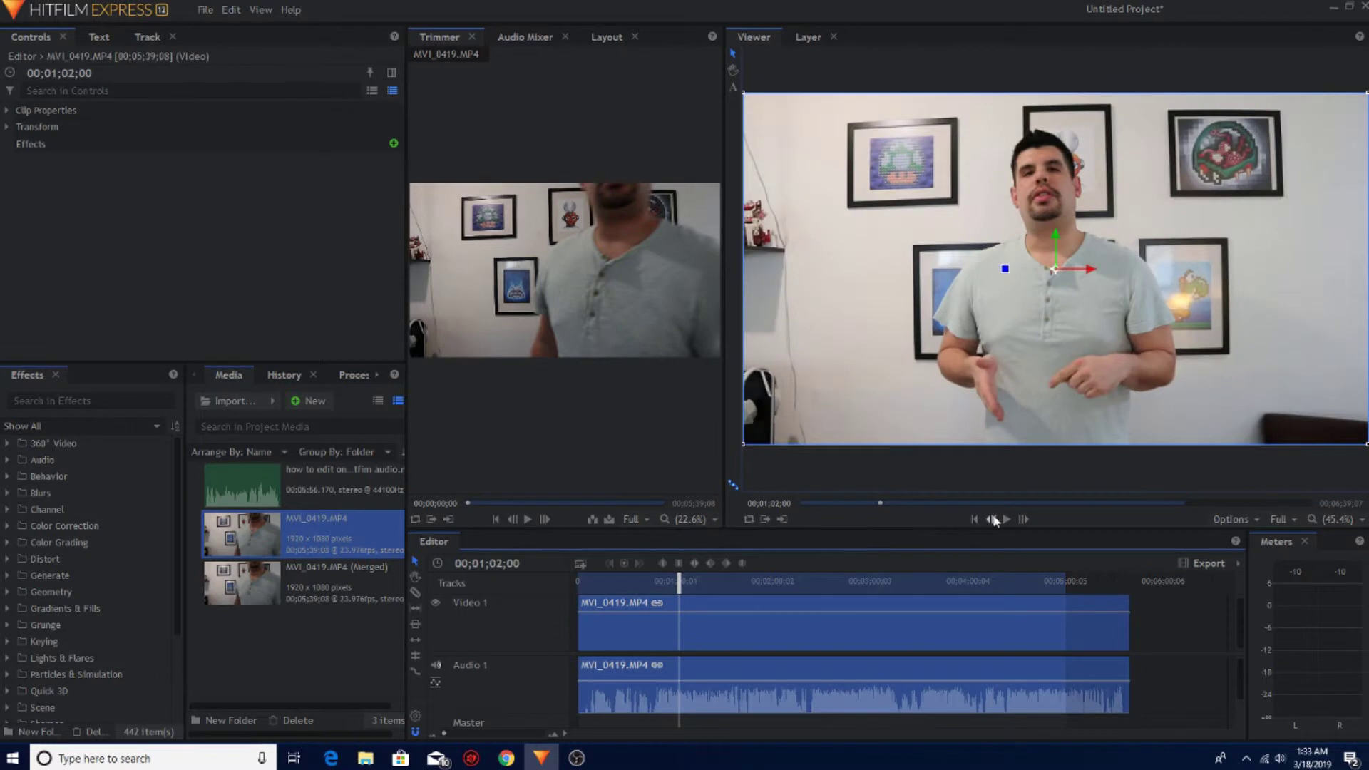
click(1009, 520)
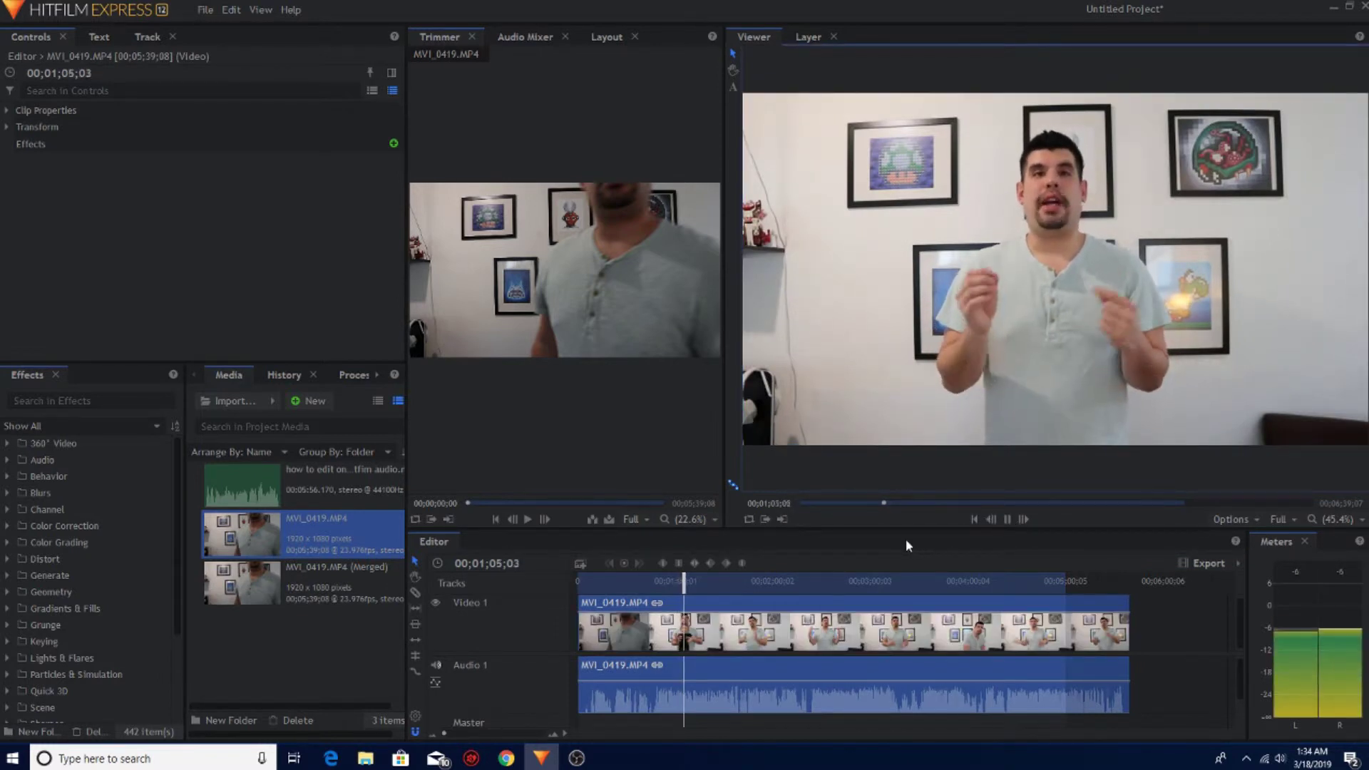
click(1010, 522)
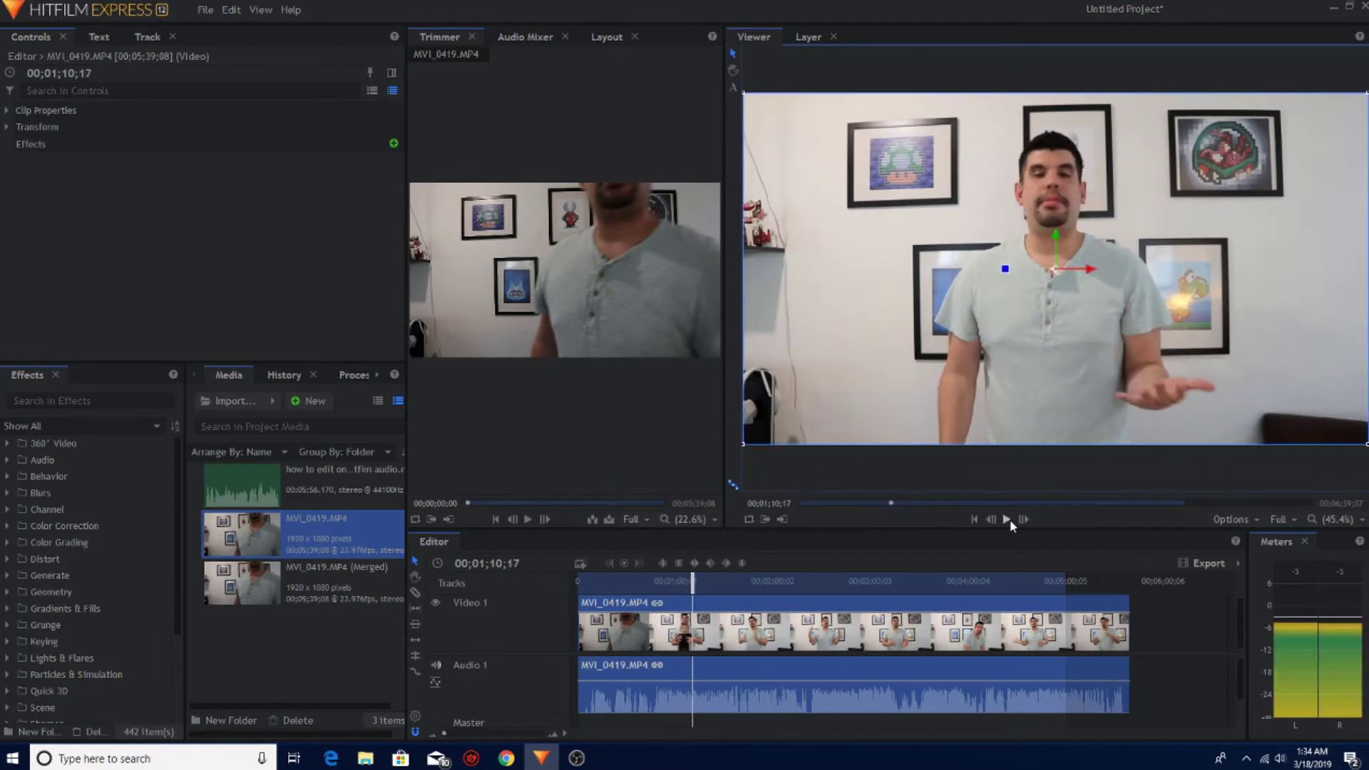